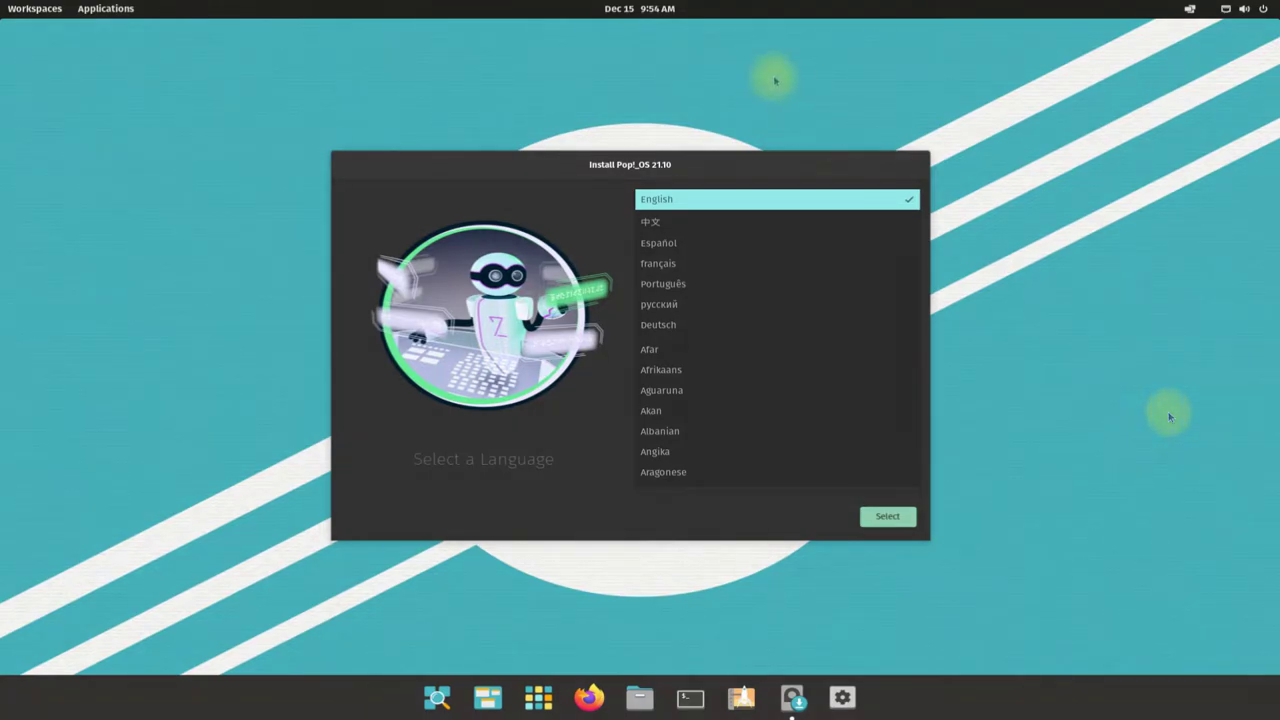
# Step: Set the installer language to English (United States) and the keyboard layout to English (US)
pyautogui.scroll(-10, 690, 288)
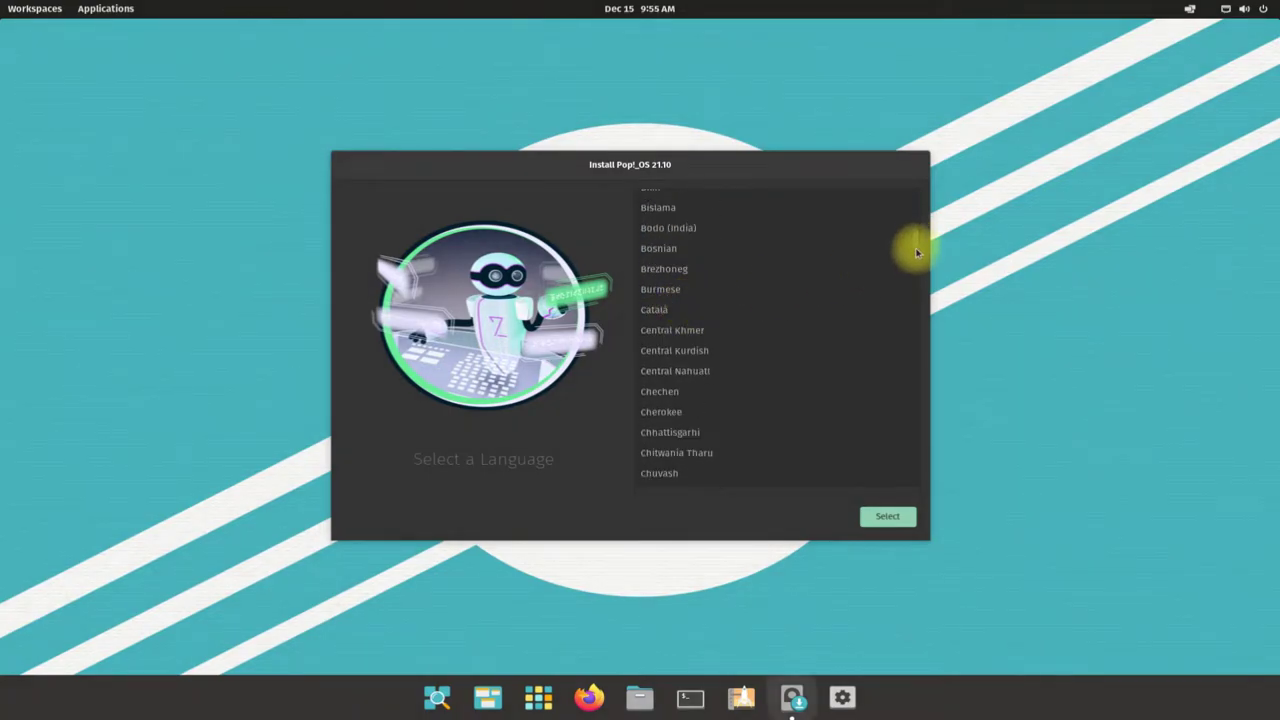
pyautogui.moveTo(914, 249); pyautogui.dragTo(915, 190)
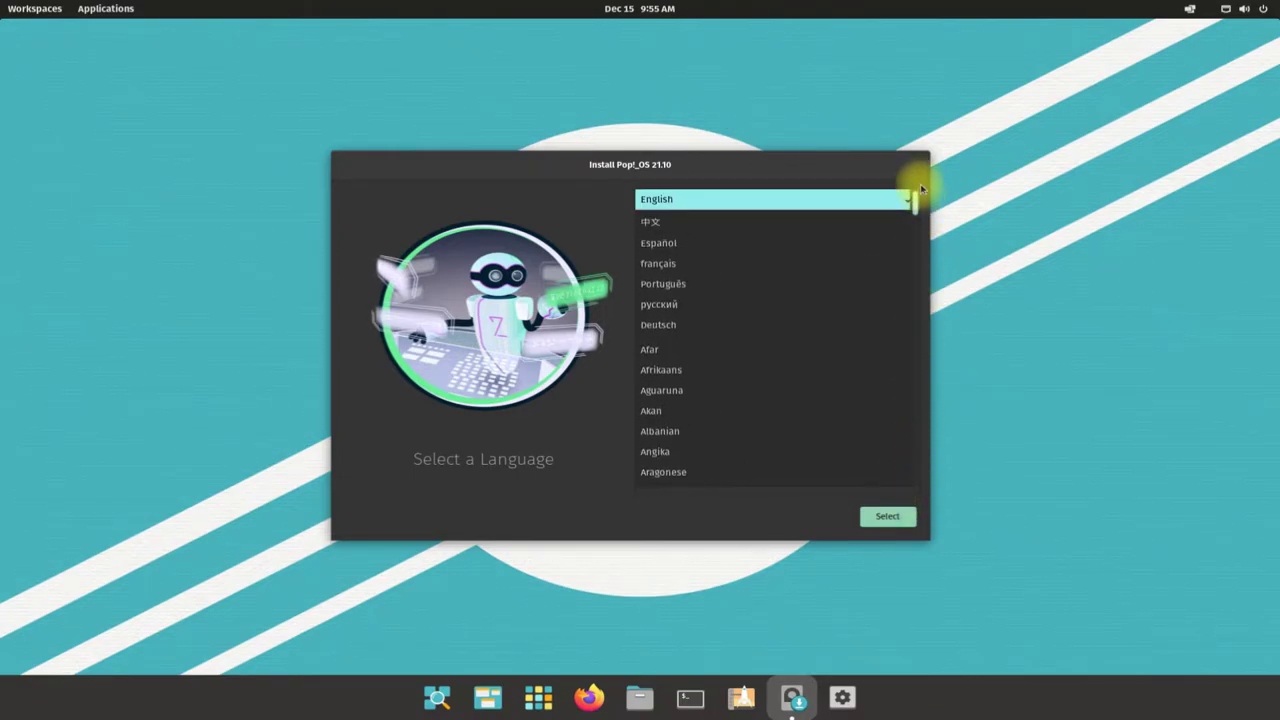
pyautogui.click(889, 517)
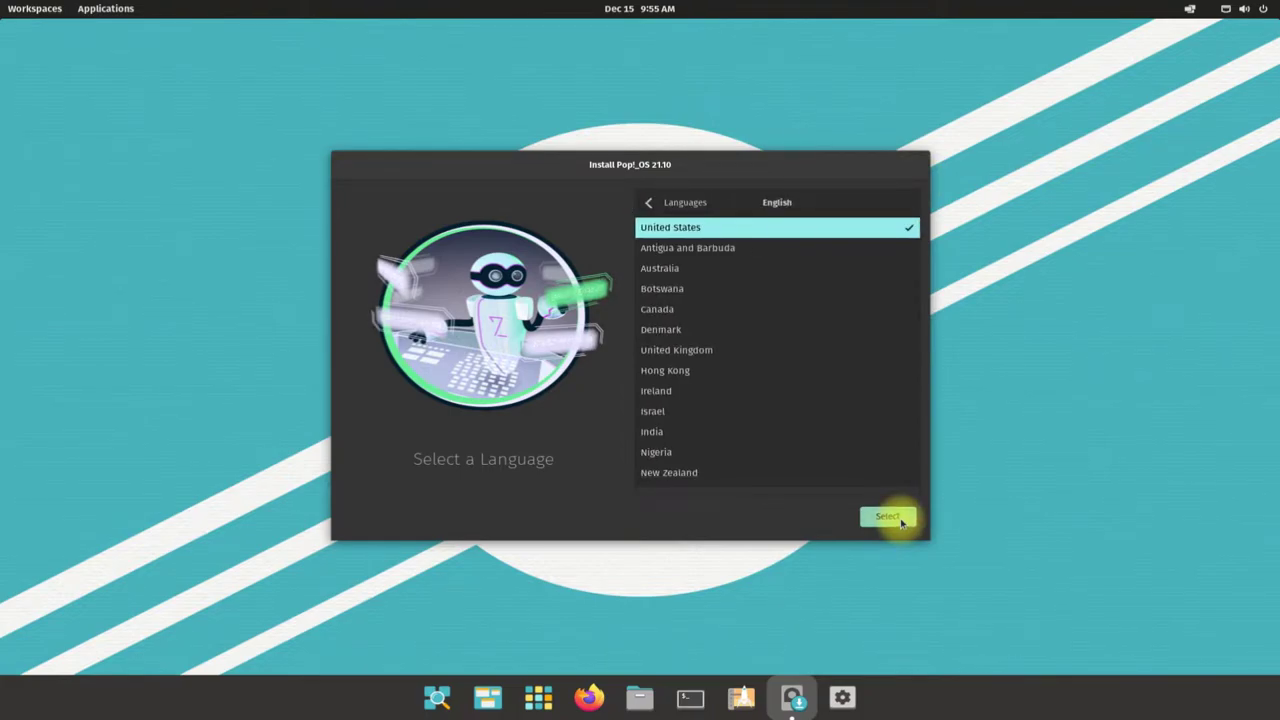
pyautogui.click(889, 517)
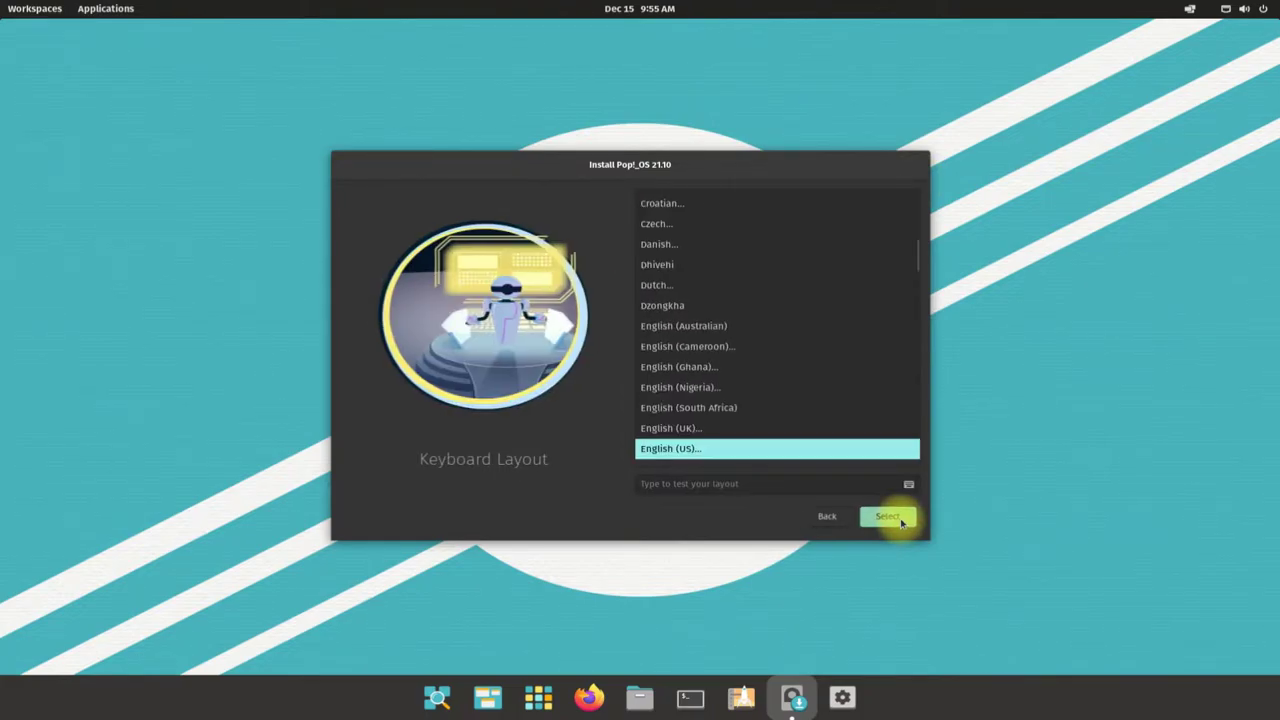
pyautogui.click(889, 517)
pyautogui.click(899, 518)
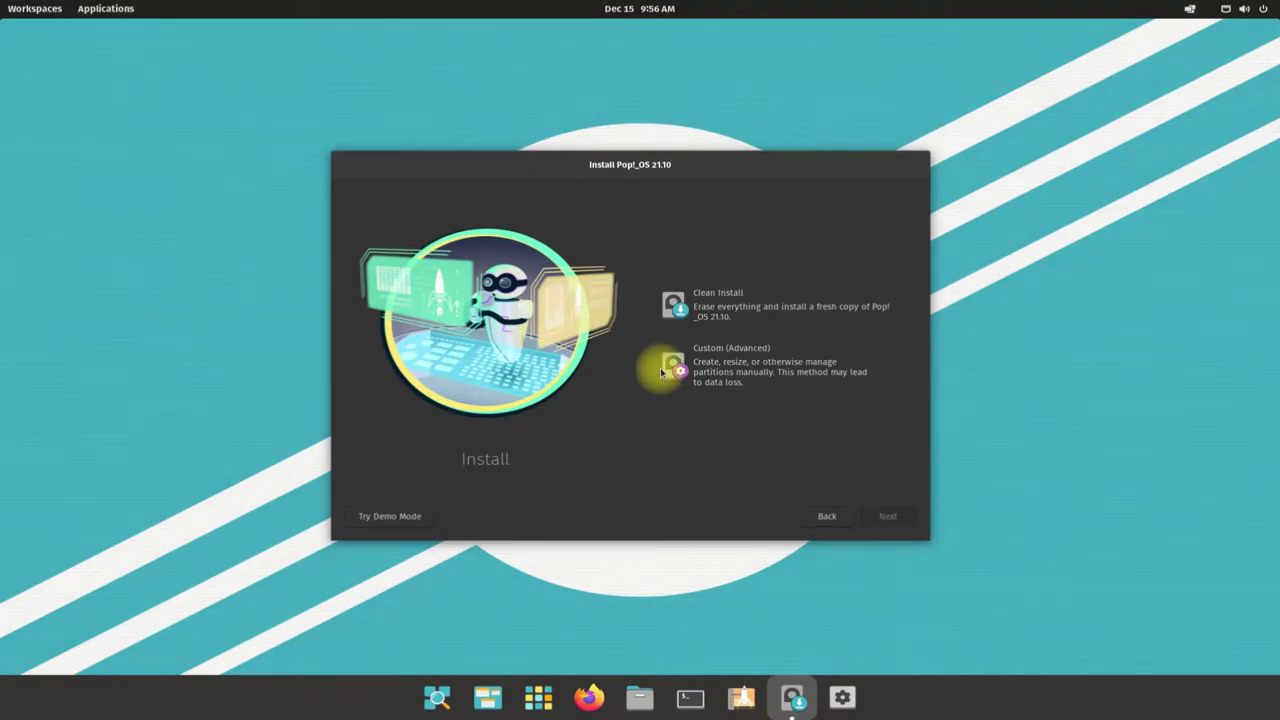
# Step: Choose a Clean Install and select the VMware Virtual S drive to erase and install on
pyautogui.click(673, 302)
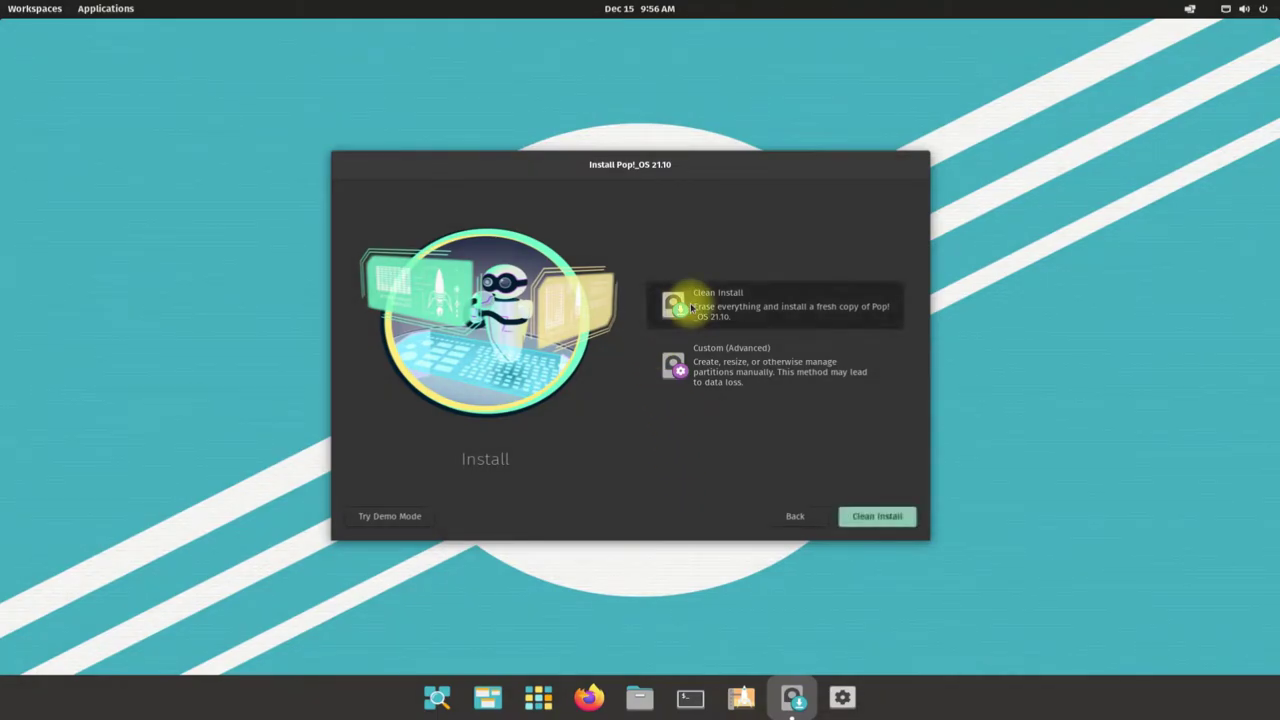
pyautogui.click(876, 516)
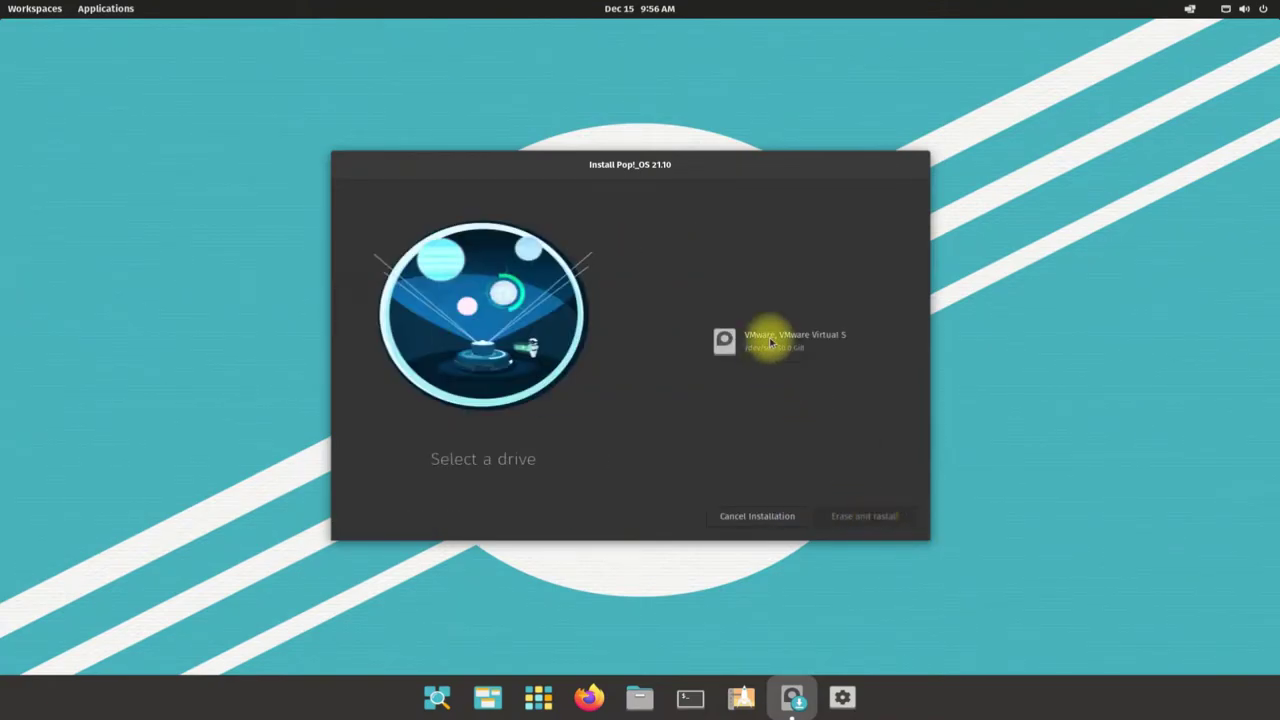
pyautogui.click(762, 340)
pyautogui.click(866, 517)
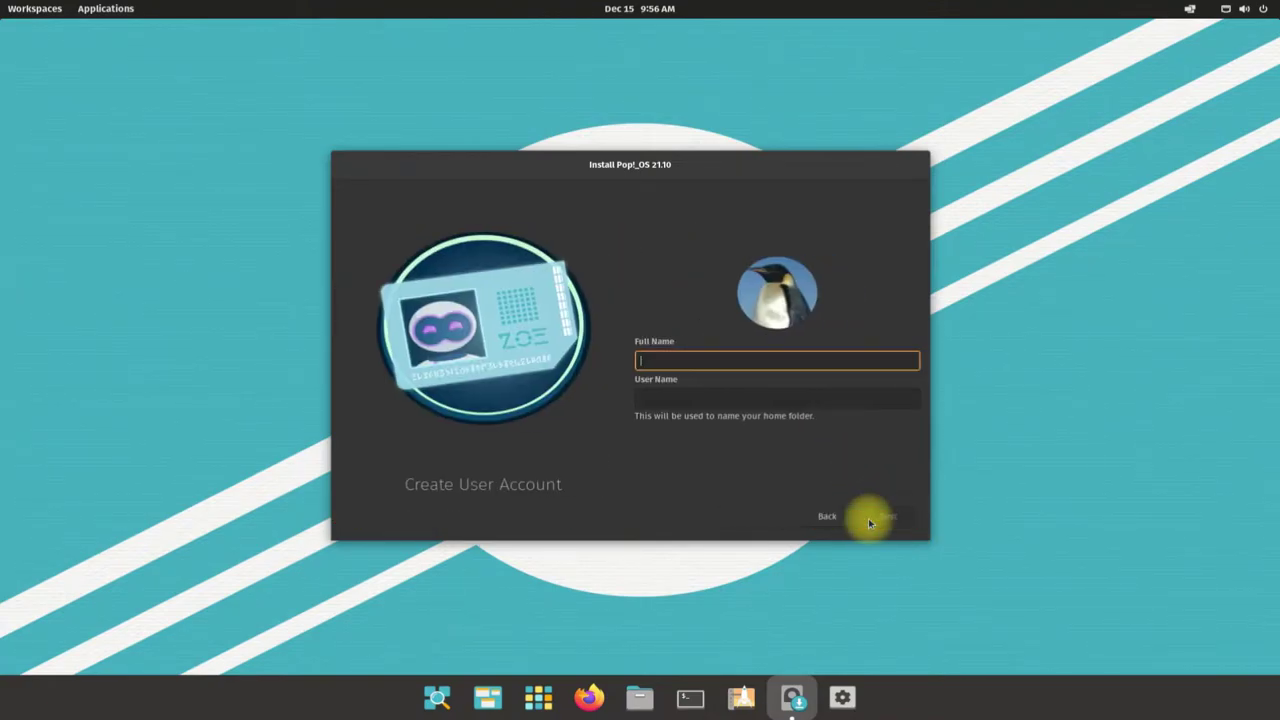
# Step: Create the user account by entering the full name, then choosing and confirming the account password
pyautogui.write('techsolutionz')
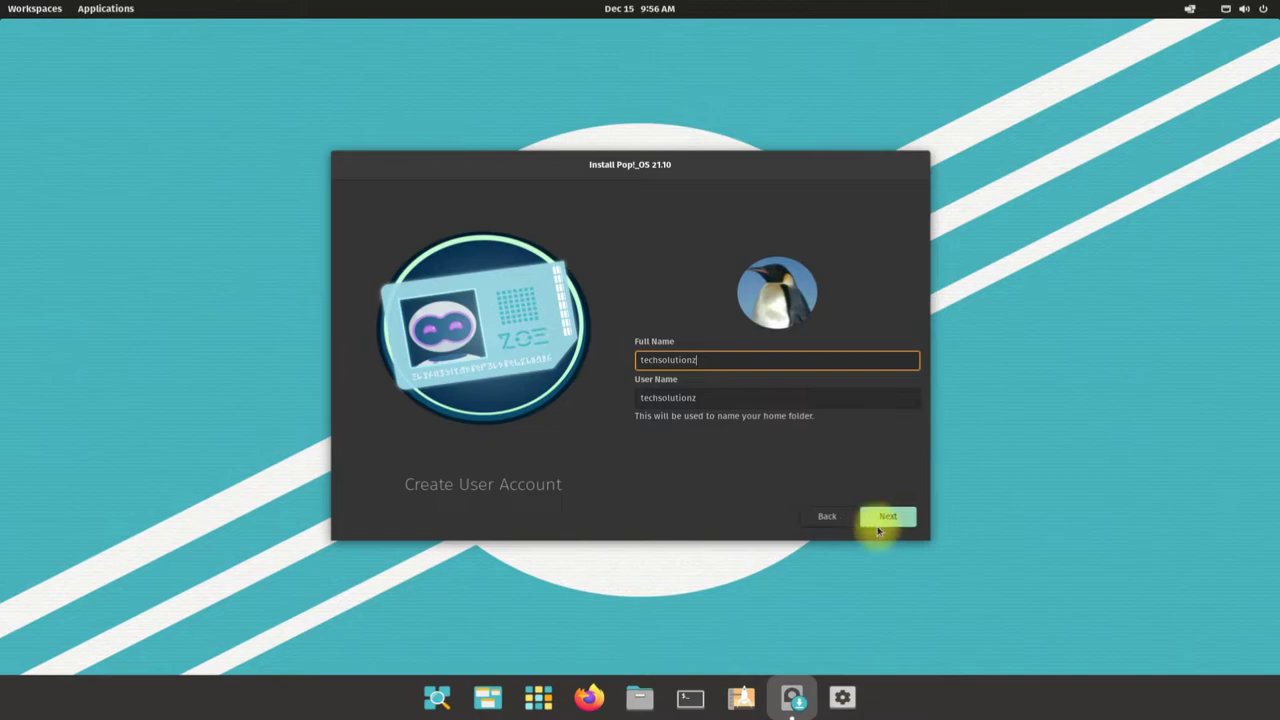
pyautogui.click(886, 516)
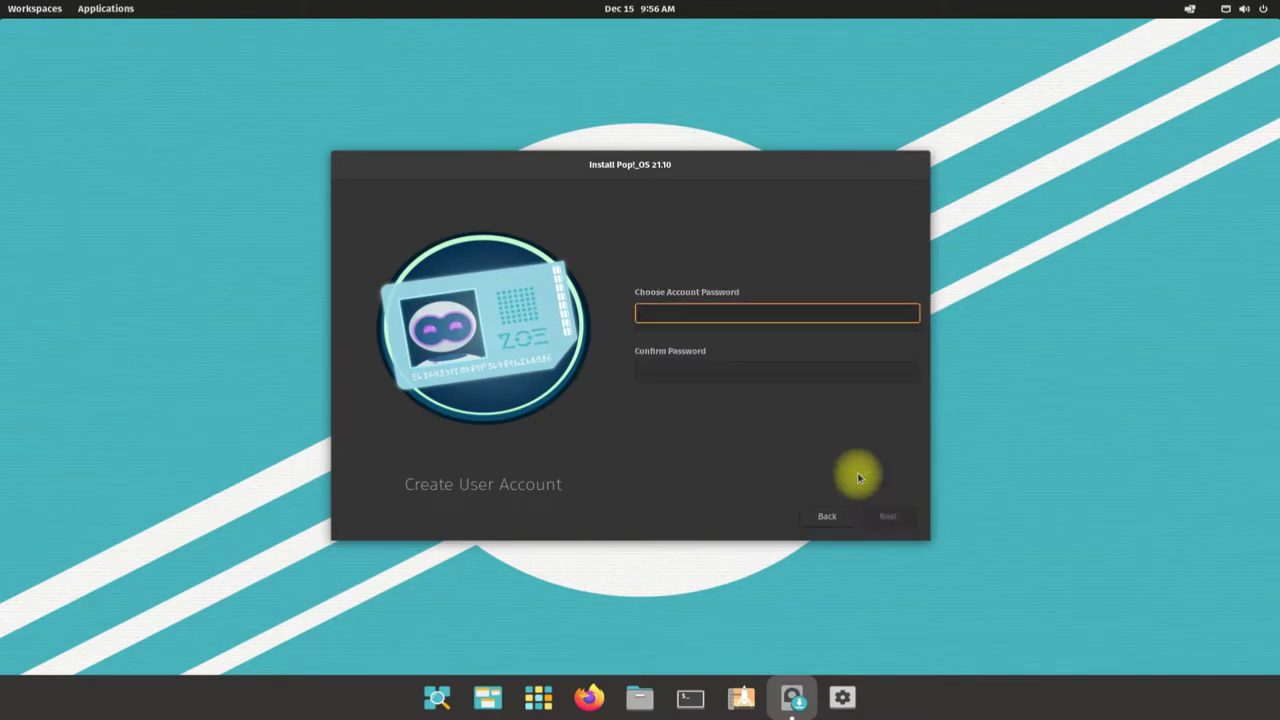
pyautogui.write('******')
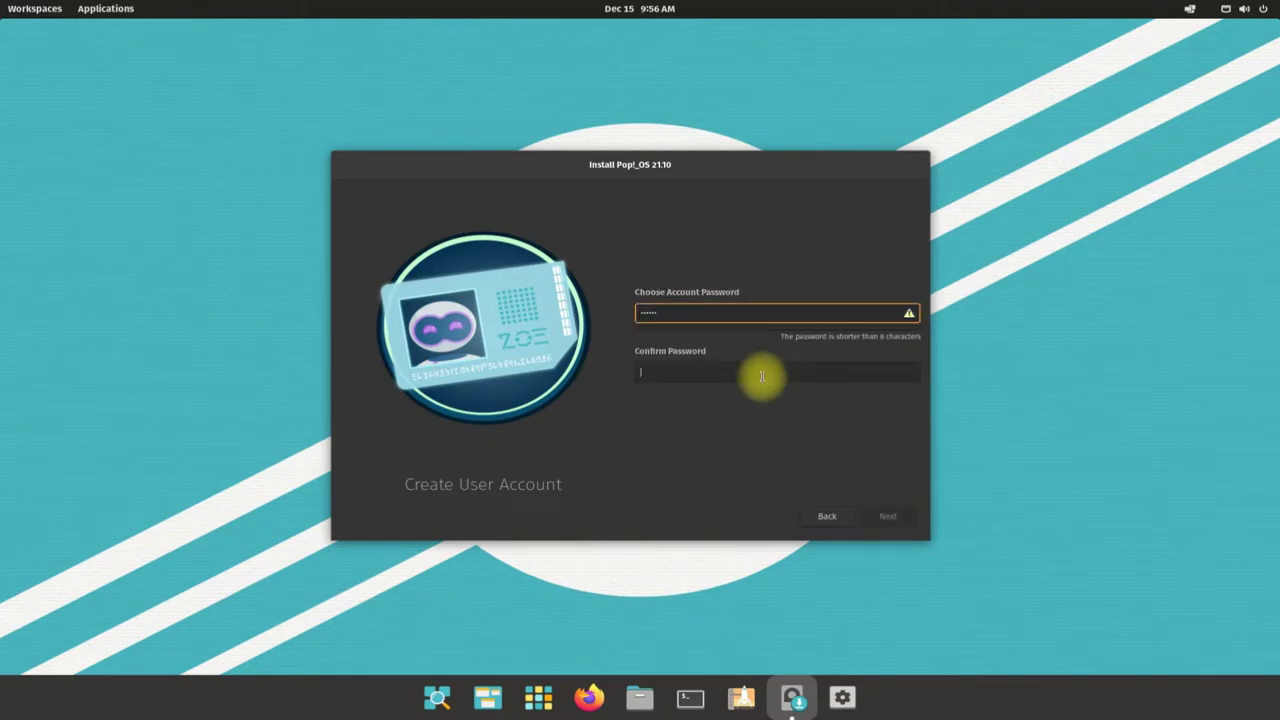
pyautogui.click(763, 374)
pyautogui.write('******')
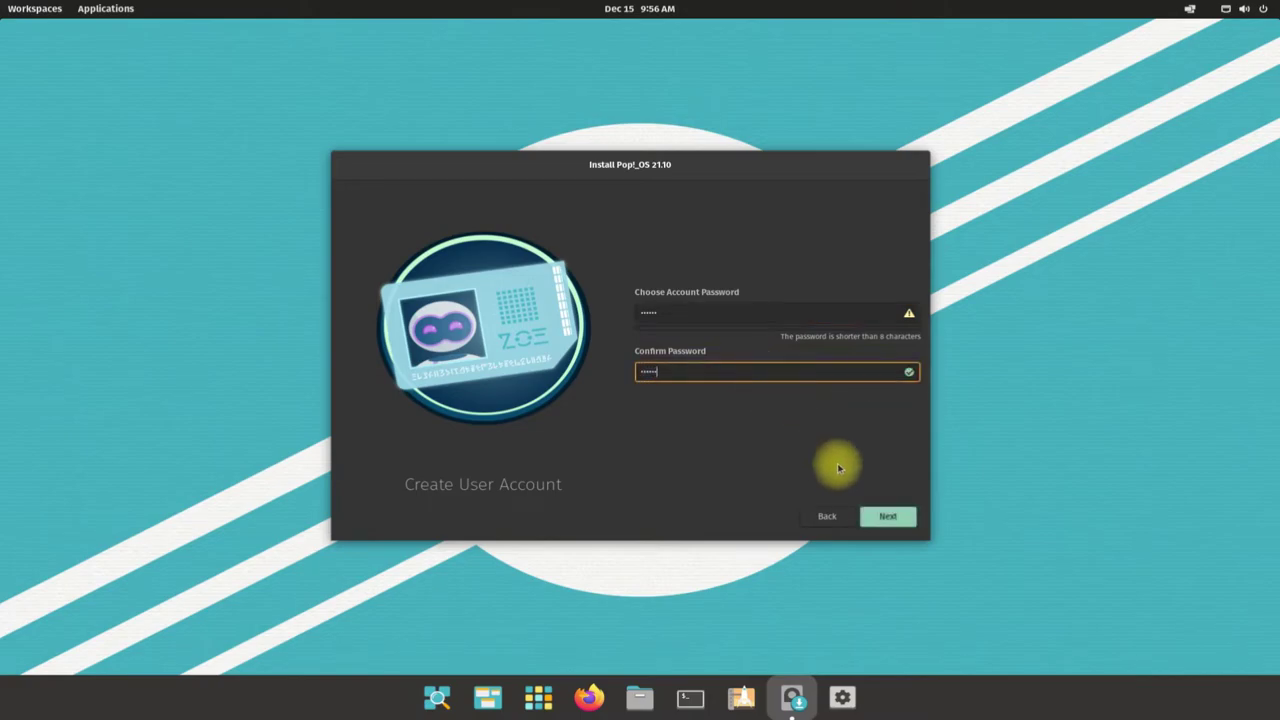
pyautogui.click(886, 516)
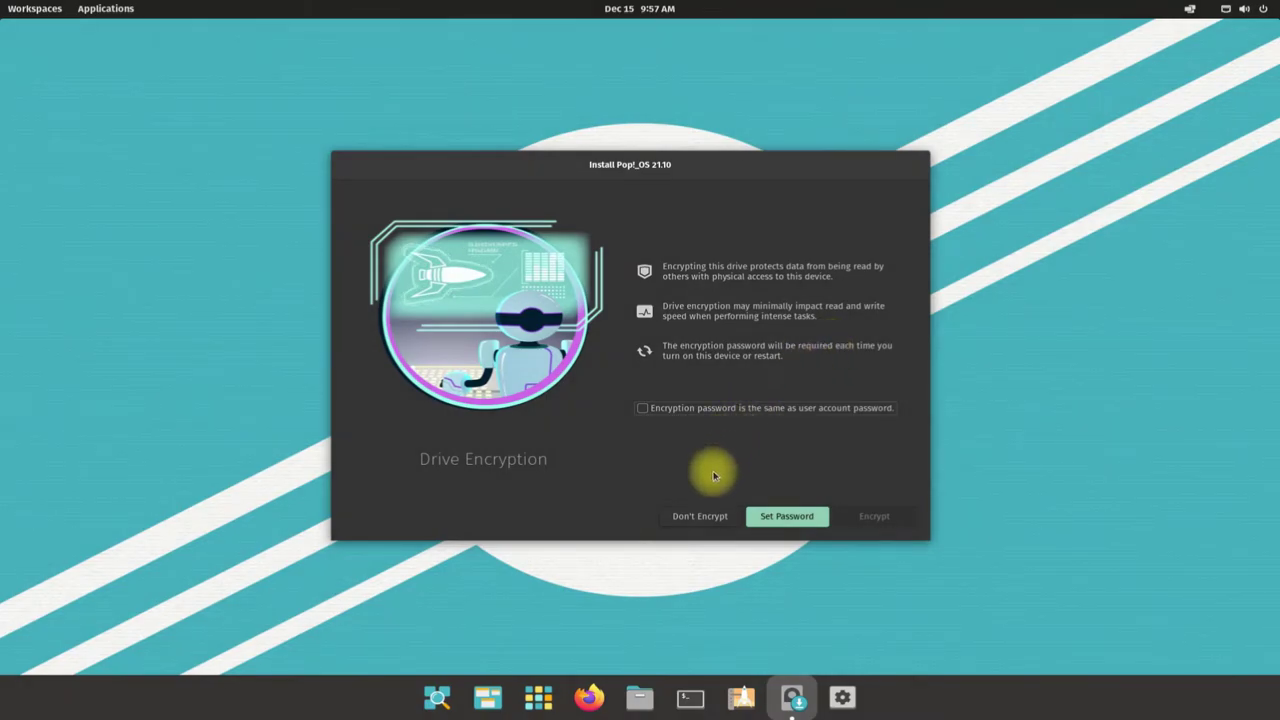
# Step: Continue the installation without drive encryption and restart the device once installation finishes
pyautogui.click(697, 516)
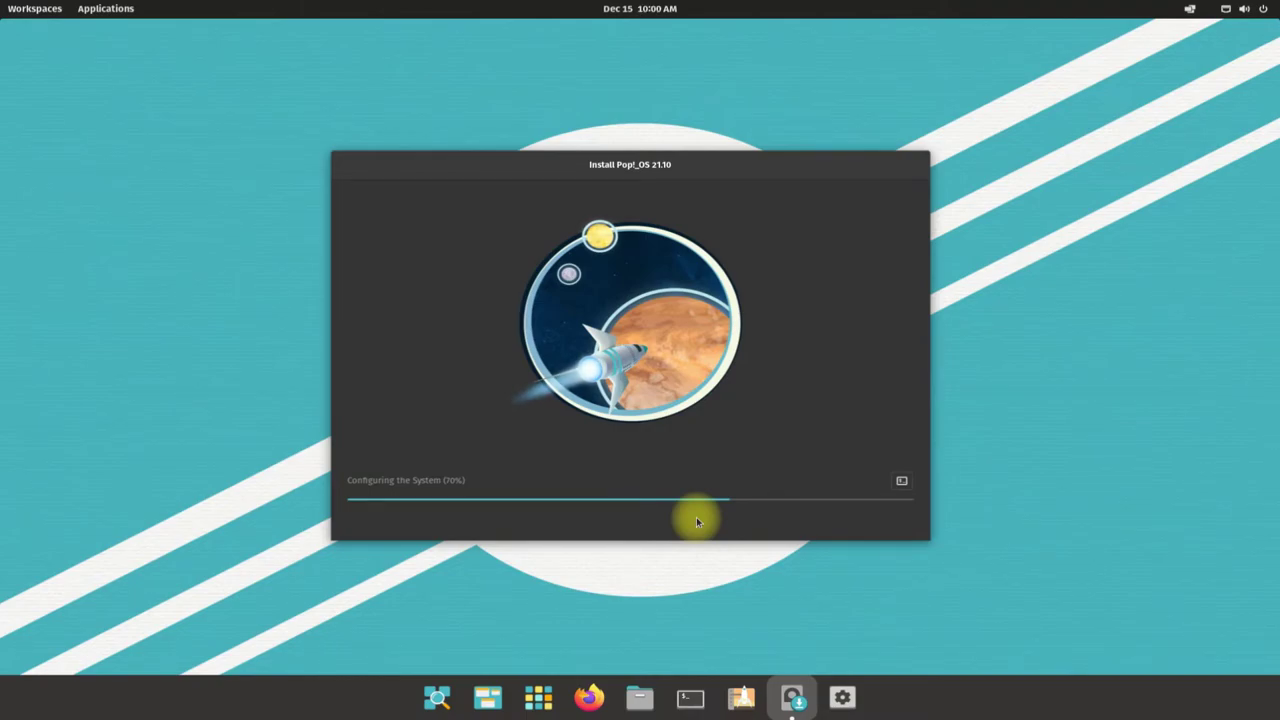
pyautogui.click(688, 562)
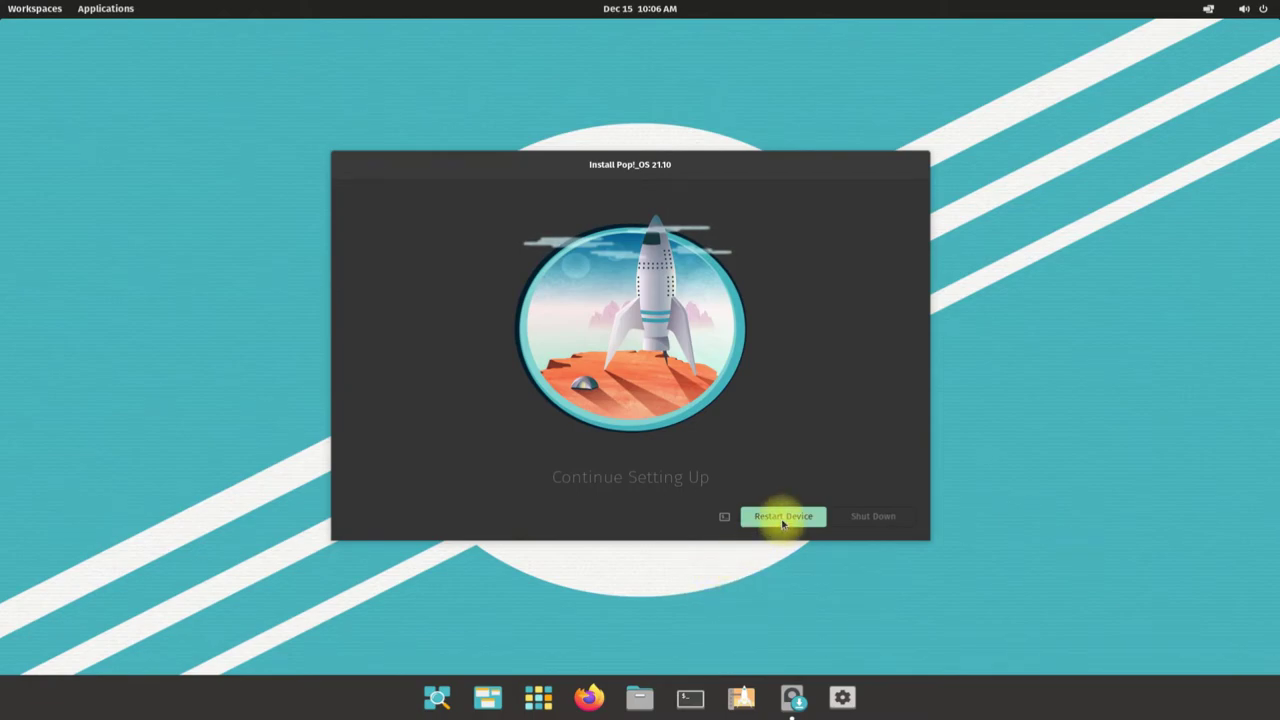
pyautogui.click(783, 523)
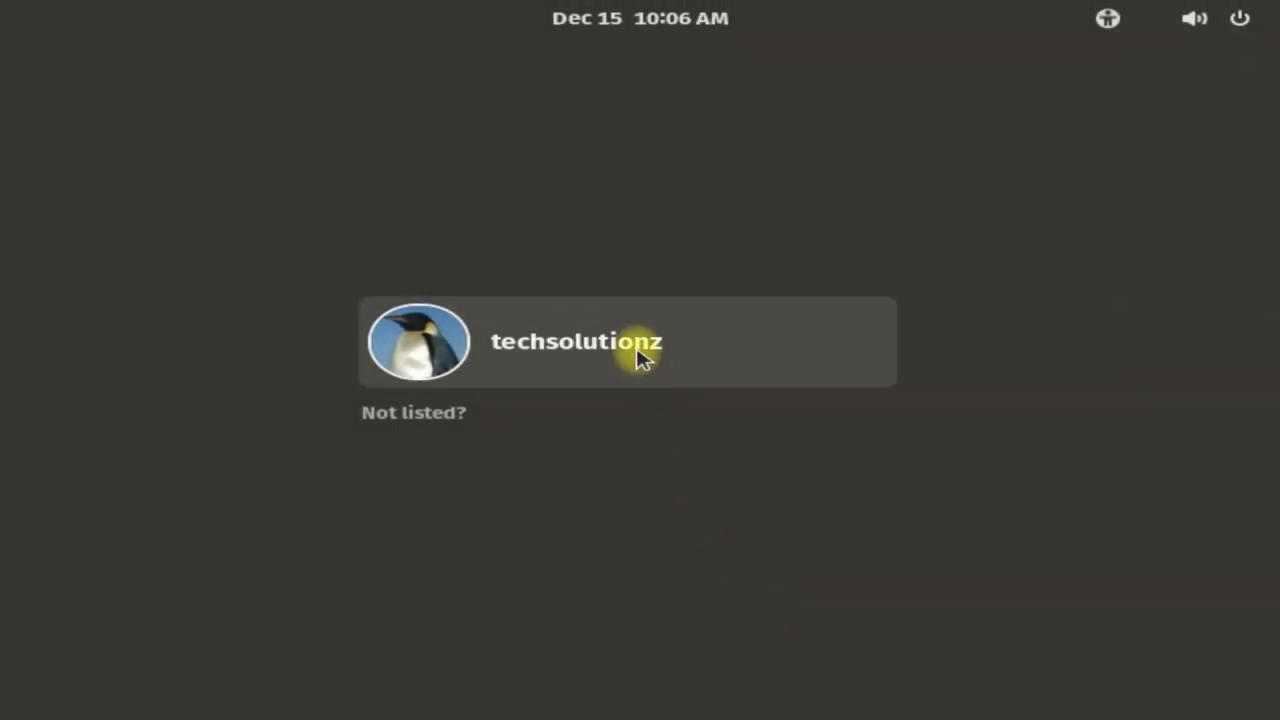
# Step: Log in to the new user account with the account password
pyautogui.click(640, 358)
pyautogui.write('•••')
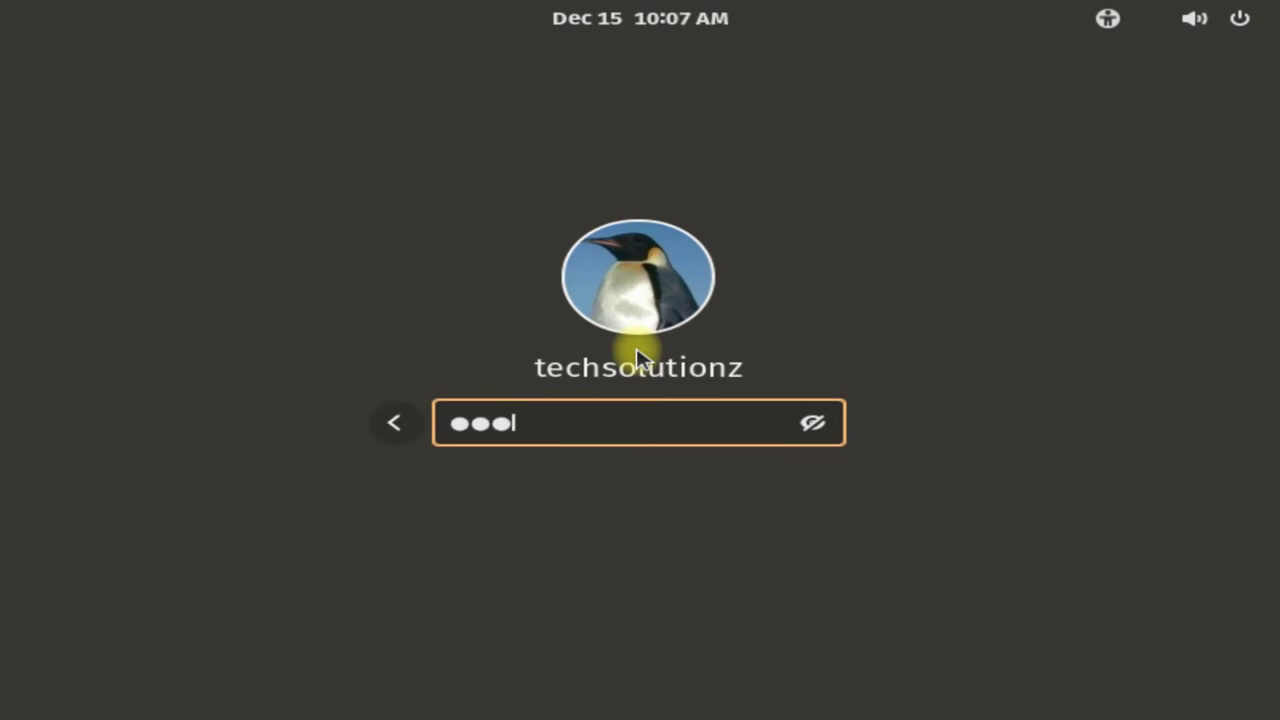
pyautogui.write('•••')
pyautogui.press('Return')
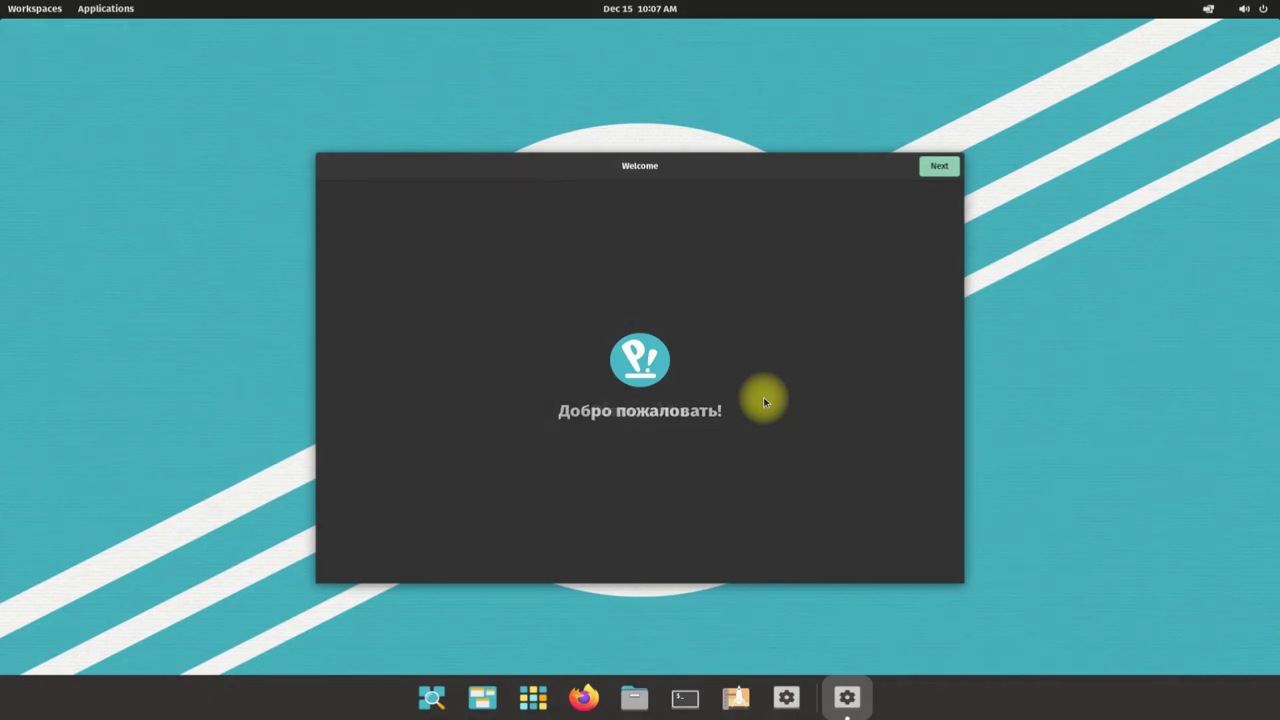
# Step: Accept the English (US) keyboard, the edge-to-edge dock and the default top bar, and continue past the launcher and gestures pages
pyautogui.click(939, 166)
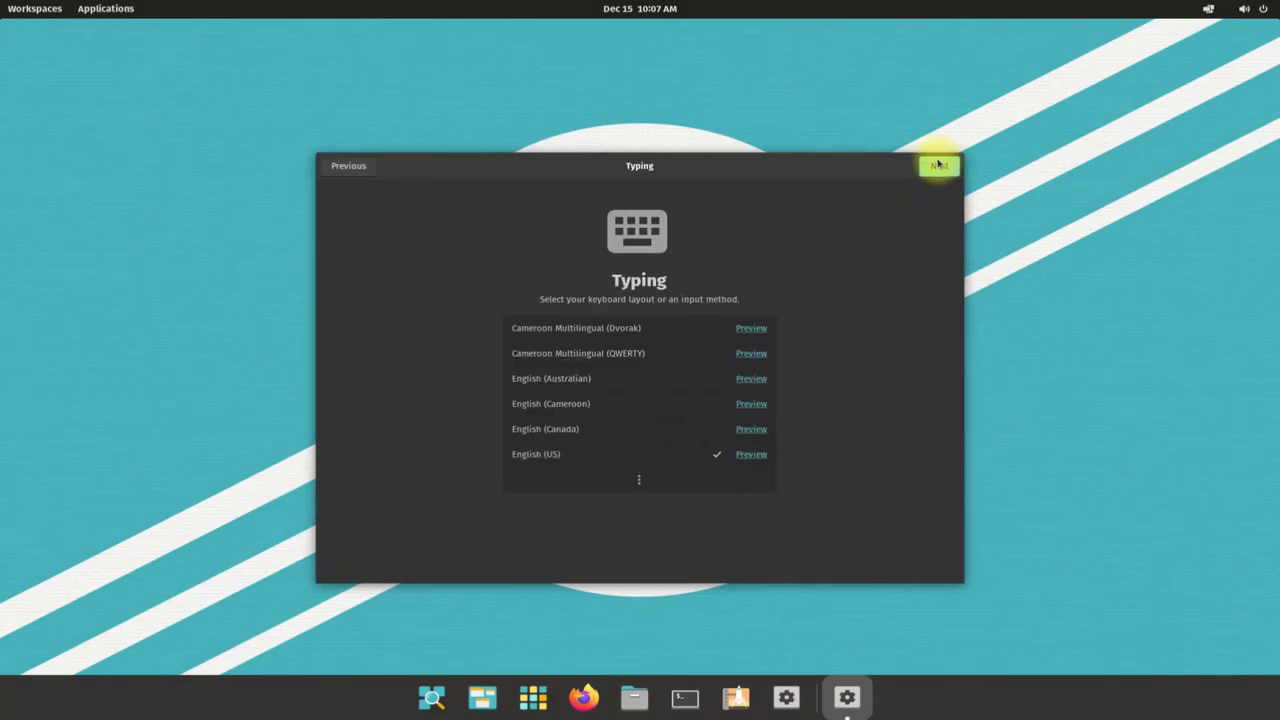
pyautogui.click(938, 167)
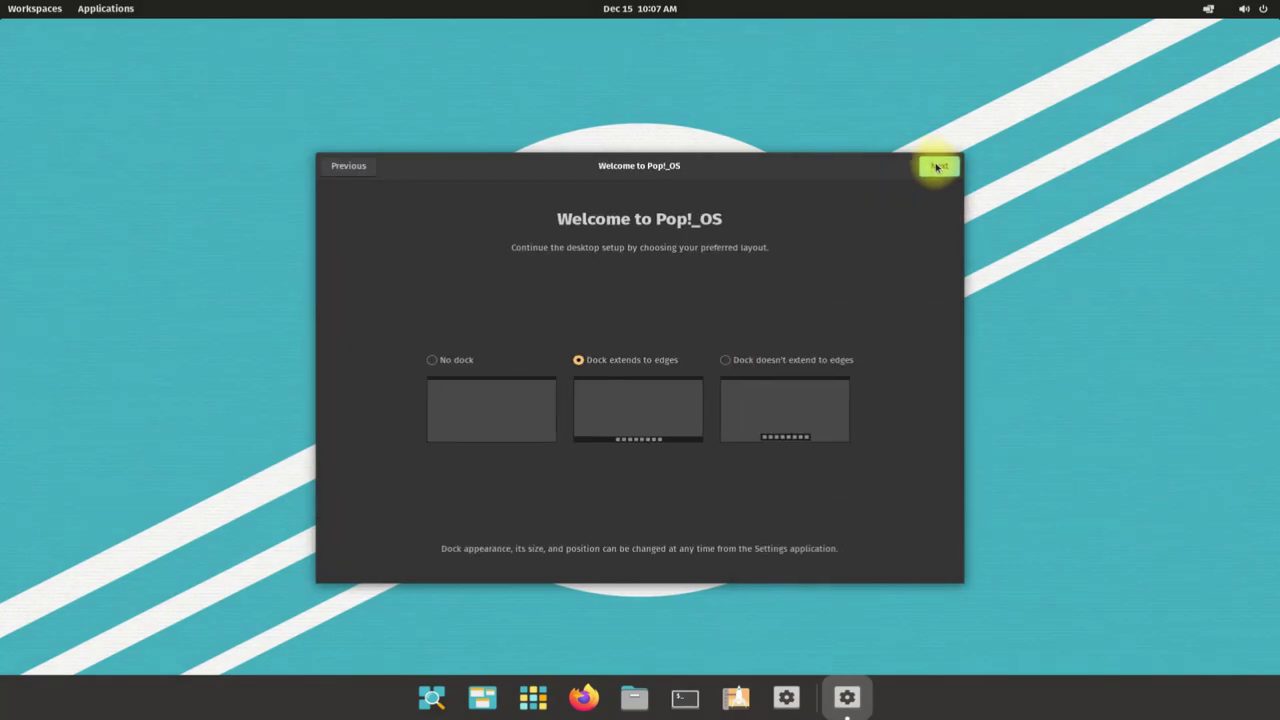
pyautogui.click(936, 171)
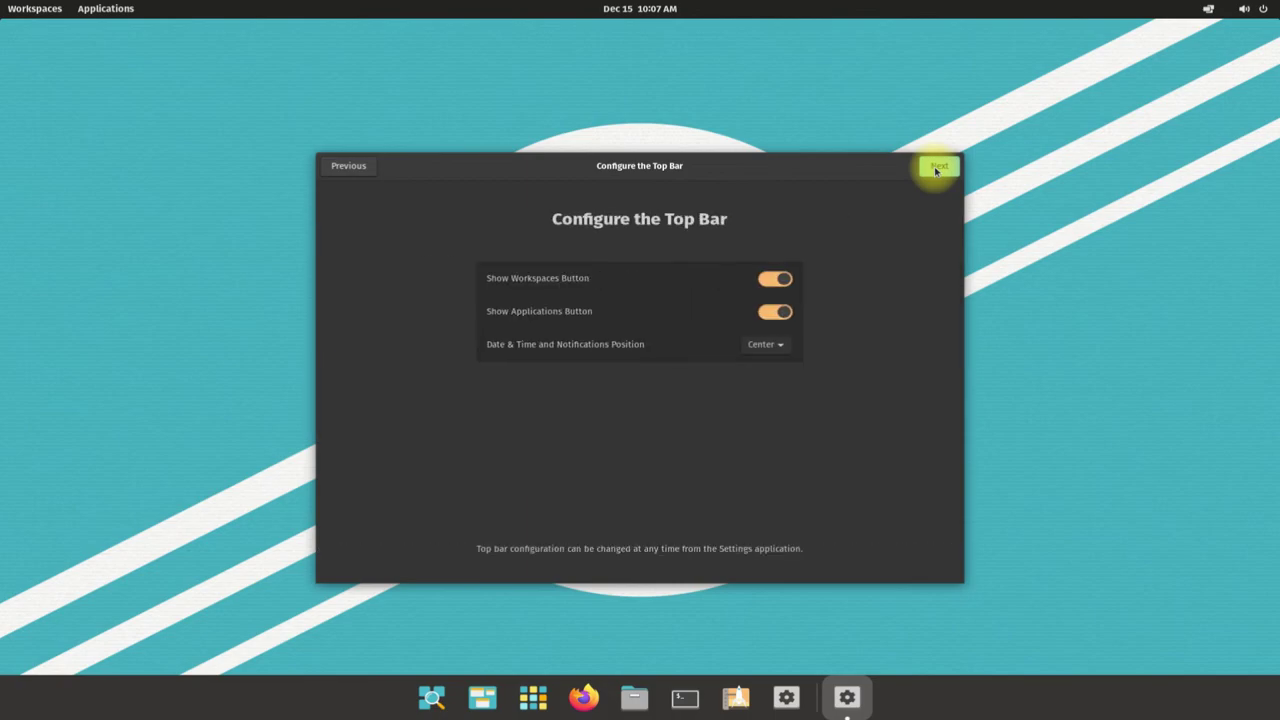
pyautogui.click(936, 171)
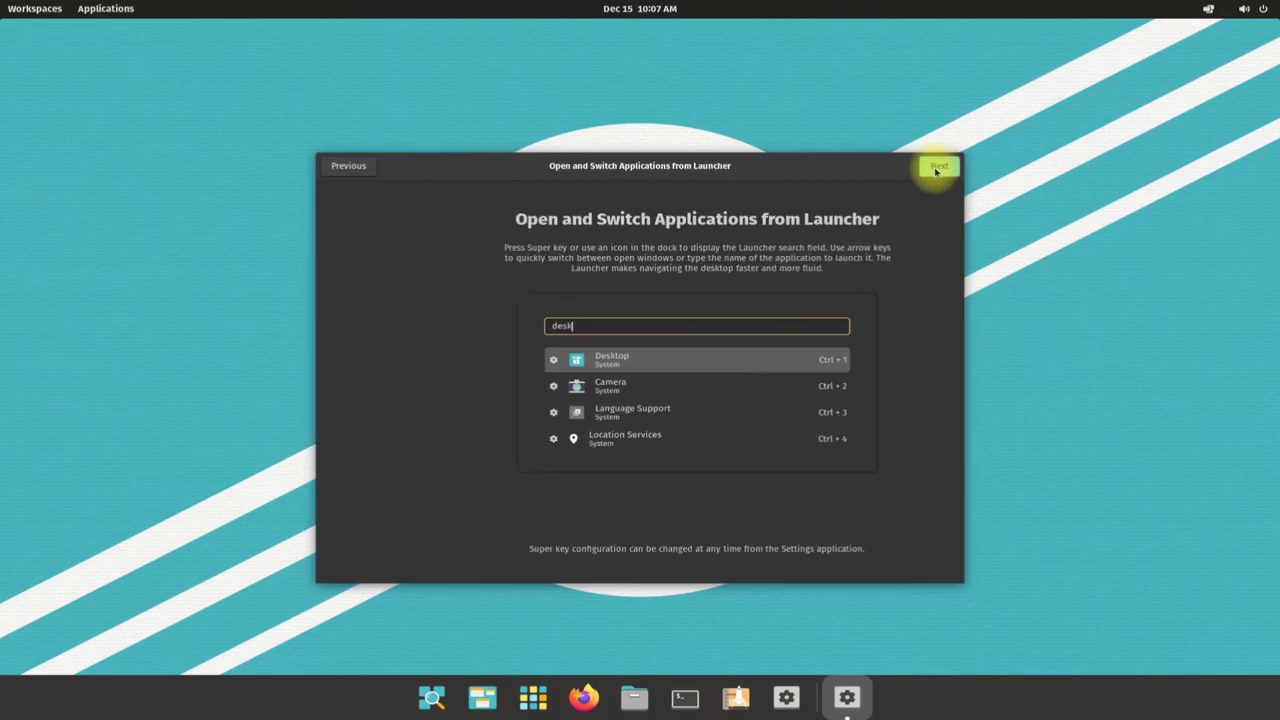
pyautogui.click(936, 171)
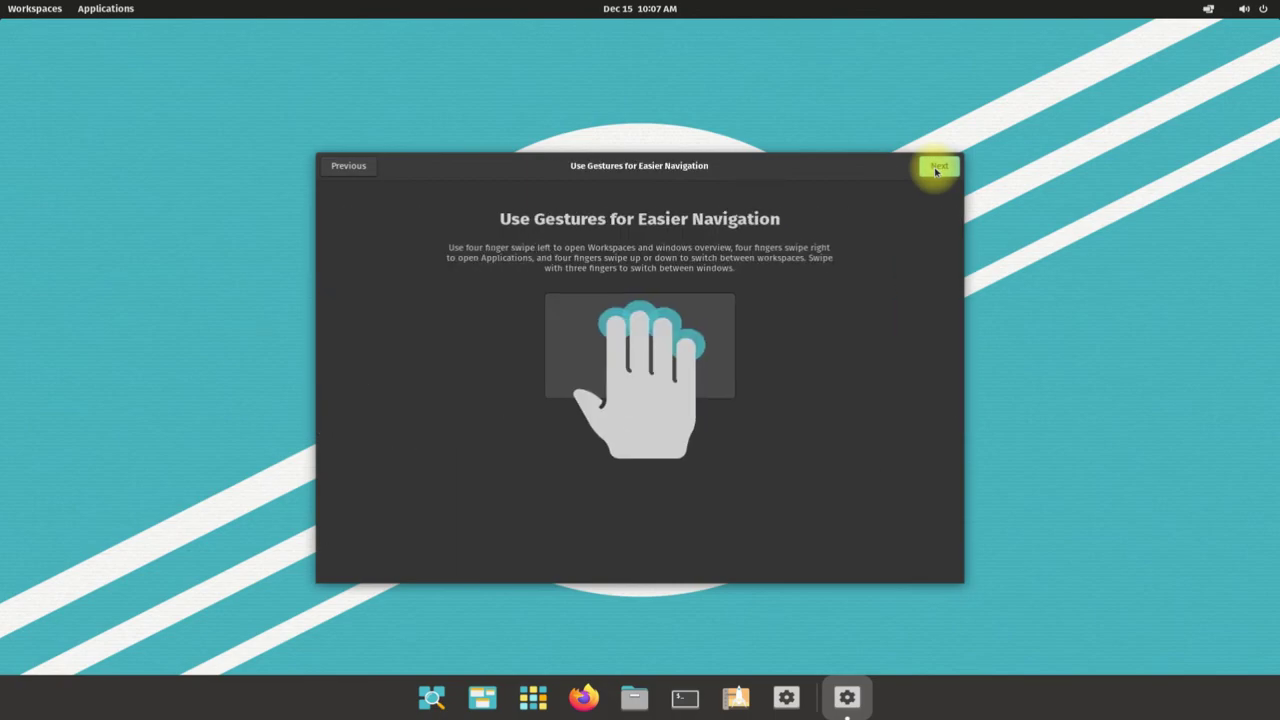
pyautogui.click(936, 171)
# Step: Choose the Light appearance and continue past the privacy page with Location Services off
pyautogui.click(547, 459)
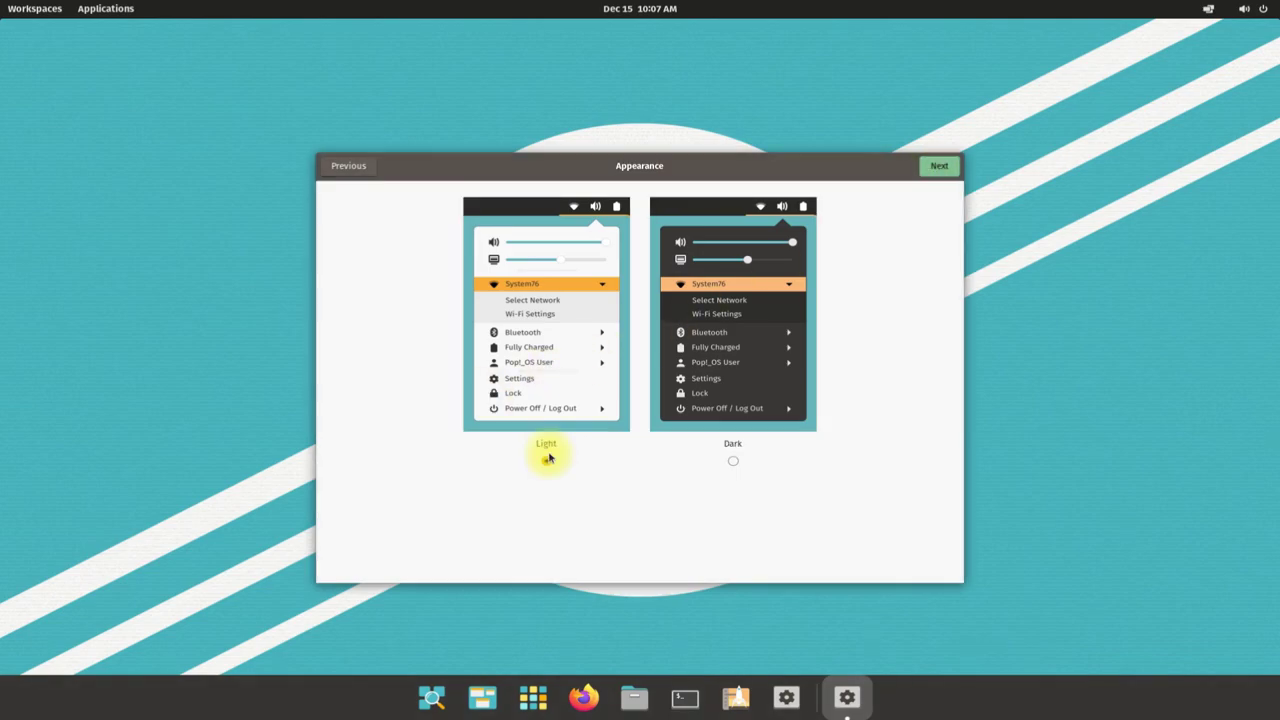
pyautogui.click(937, 170)
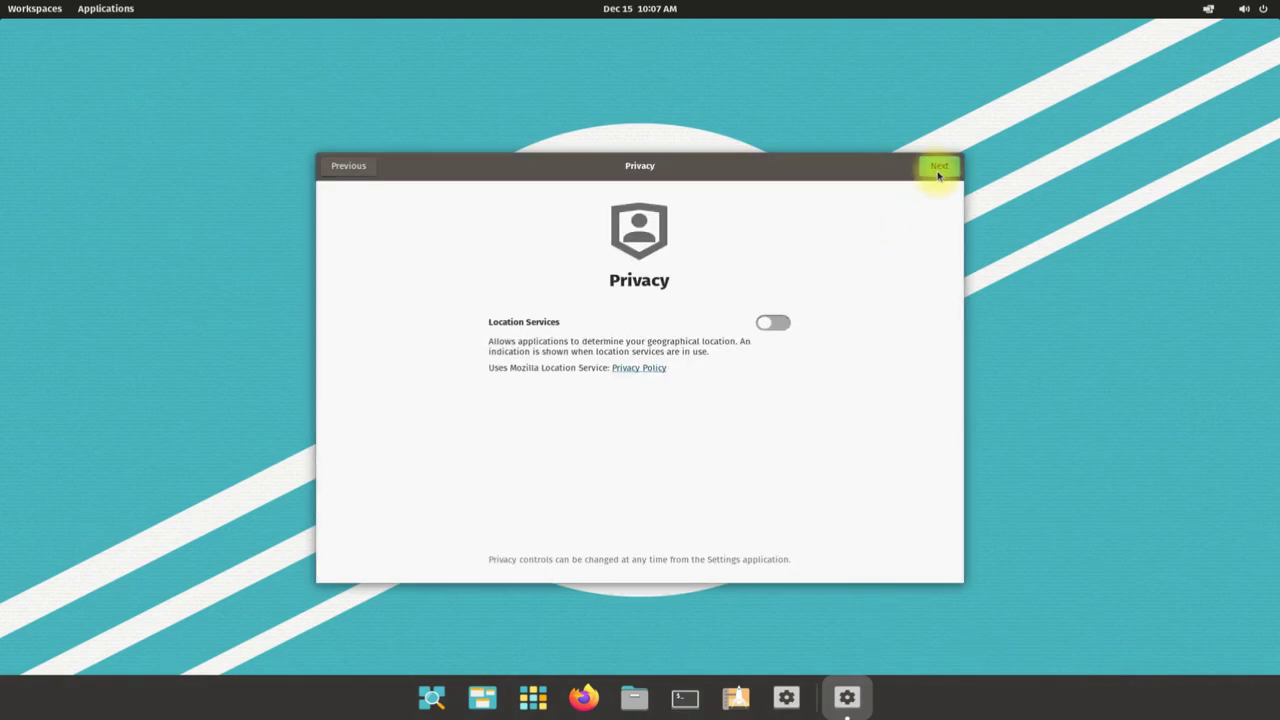
pyautogui.click(937, 172)
# Step: Set the time zone to MST (UTC-07), Fort Nelson, Canada, and finish the setup to start using Pop!_OS
pyautogui.click(442, 376)
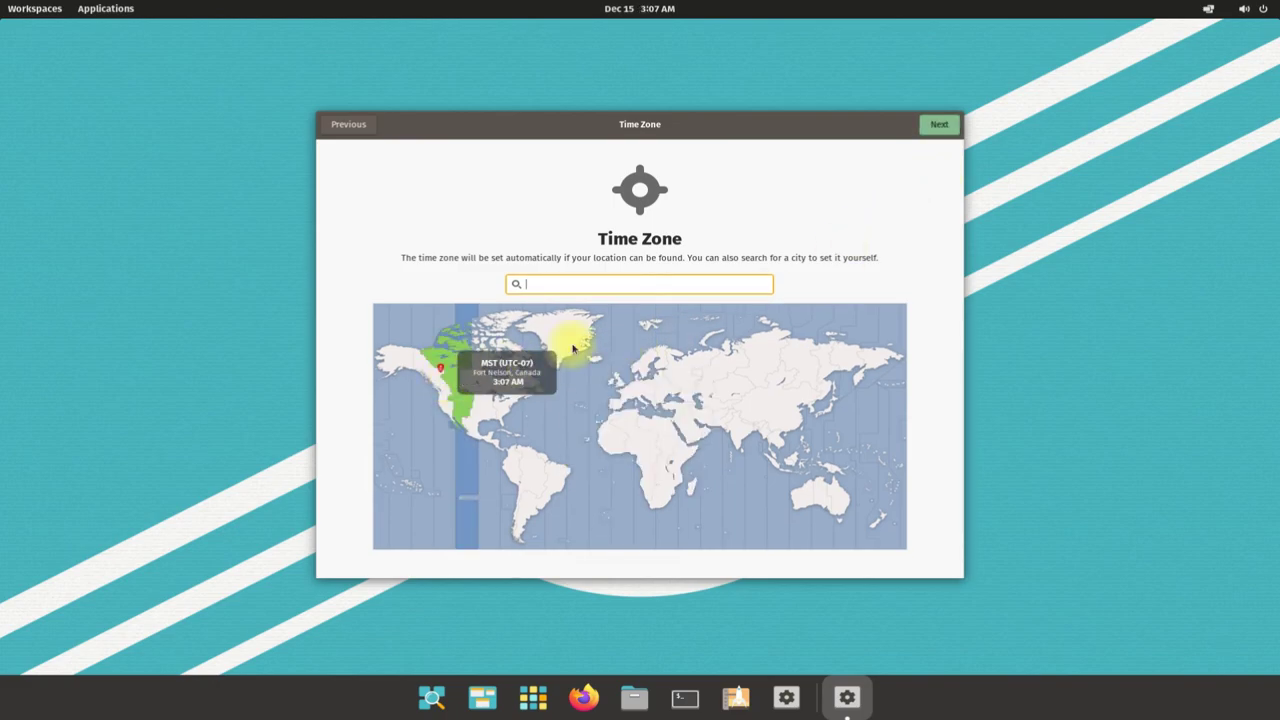
pyautogui.click(940, 126)
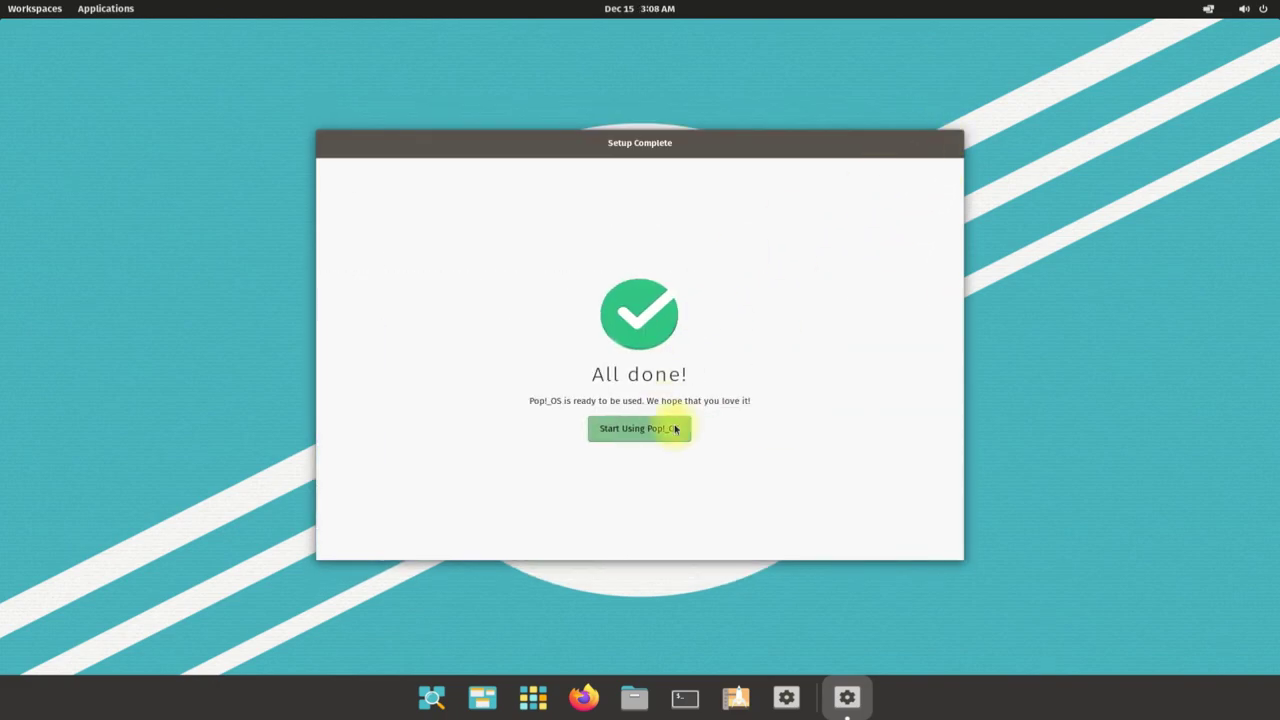
pyautogui.click(675, 428)
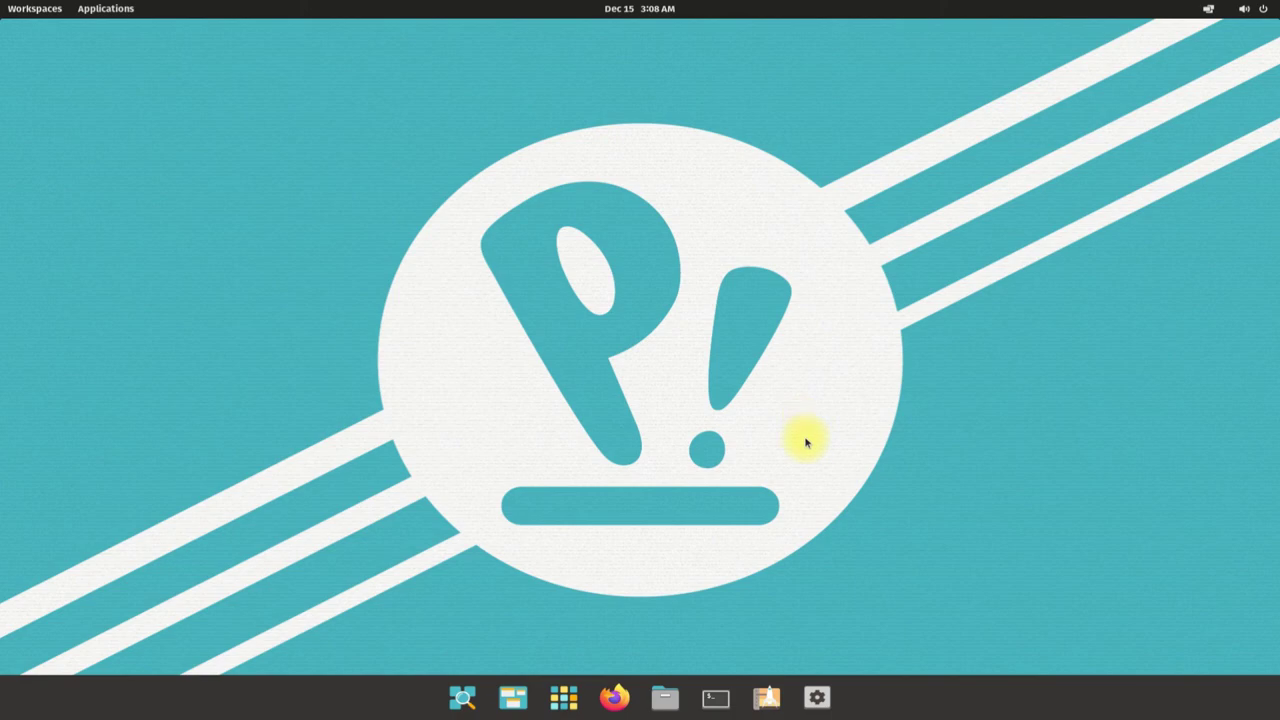